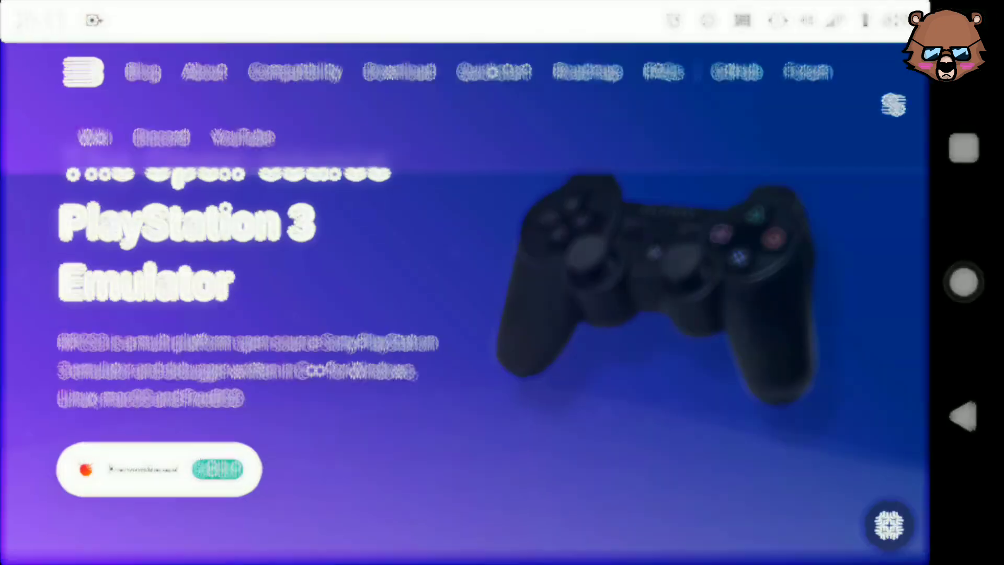
Step: Examine the RPCS3 and Dolphin emulator homepages, including their descriptions and download options
scroll(464, 313, "down", 10)
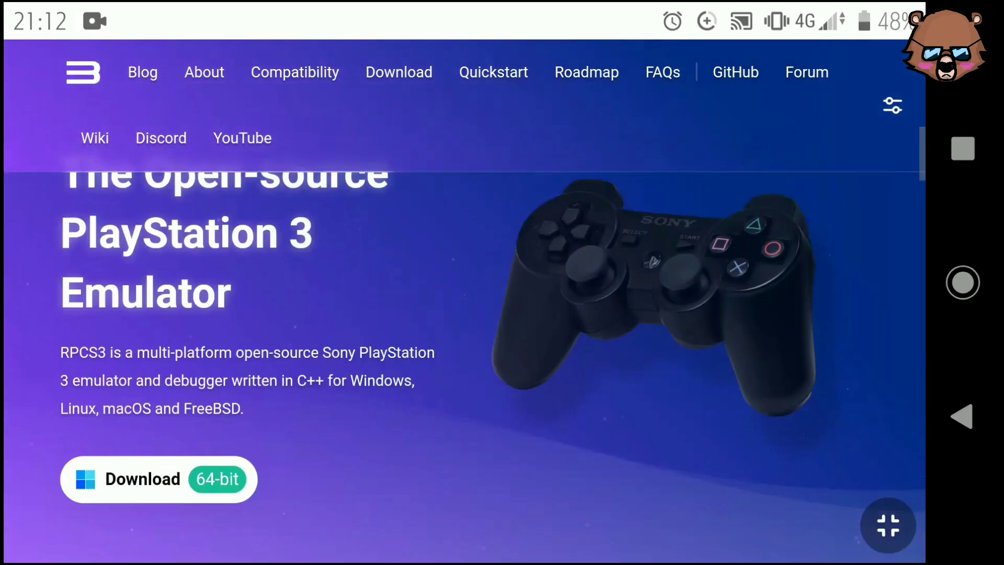
scroll(464, 345, "down", 1)
scroll(464, 314, "up", 1)
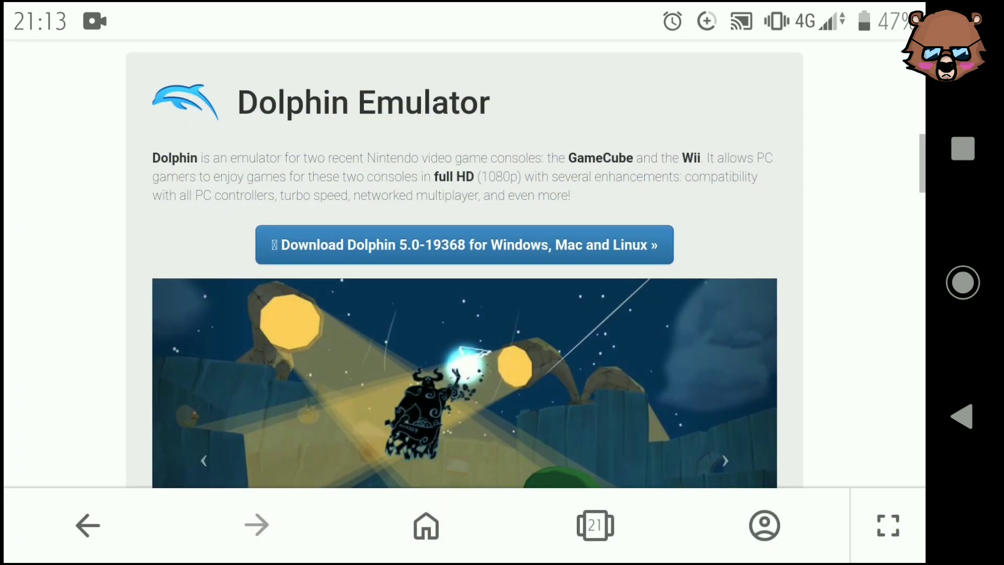
scroll(464, 313, "down", 3)
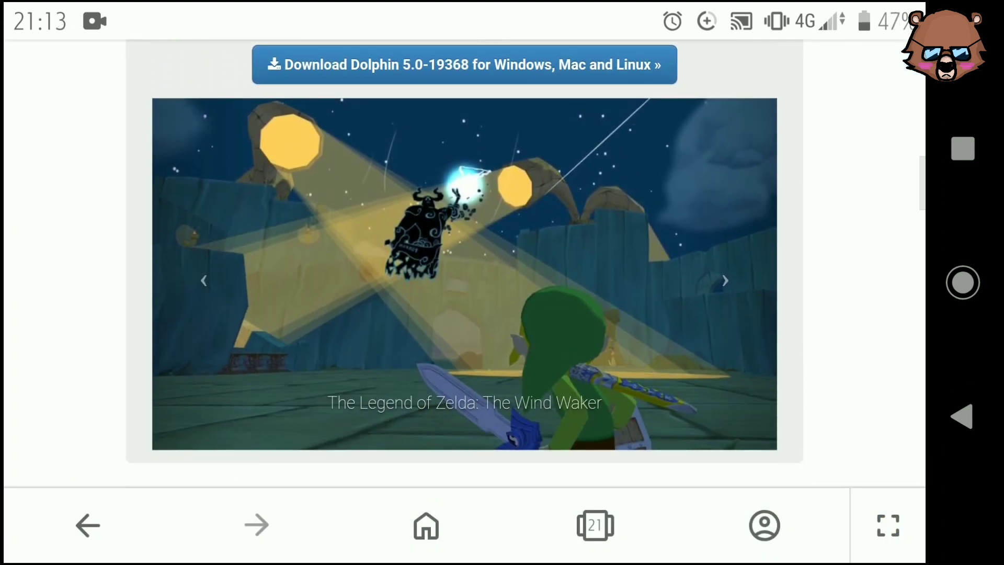
scroll(464, 313, "up", 2)
scroll(464, 314, "down", 1)
scroll(465, 287, "down", 3)
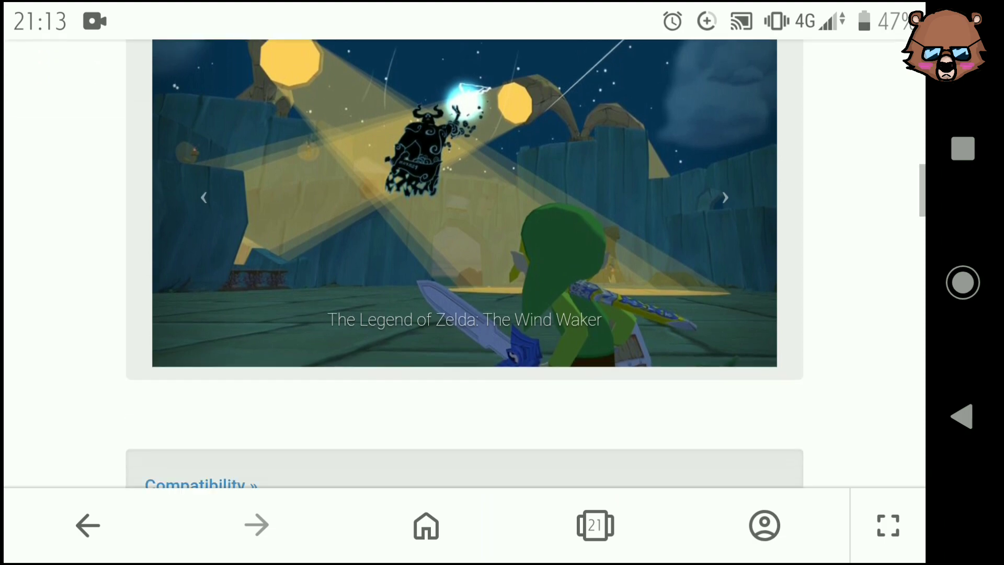
scroll(464, 314, "up", 2)
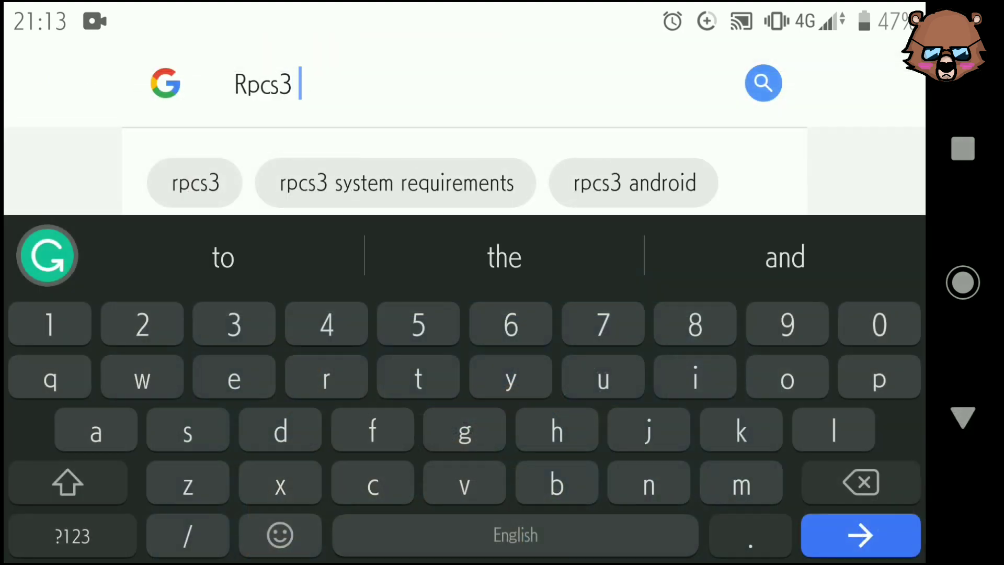
Step: Search Google for "rpcs3 system requirements" and read the recommended CPU, GPU, RAM, storage and OS requirements
left_click(484, 182)
key("Return")
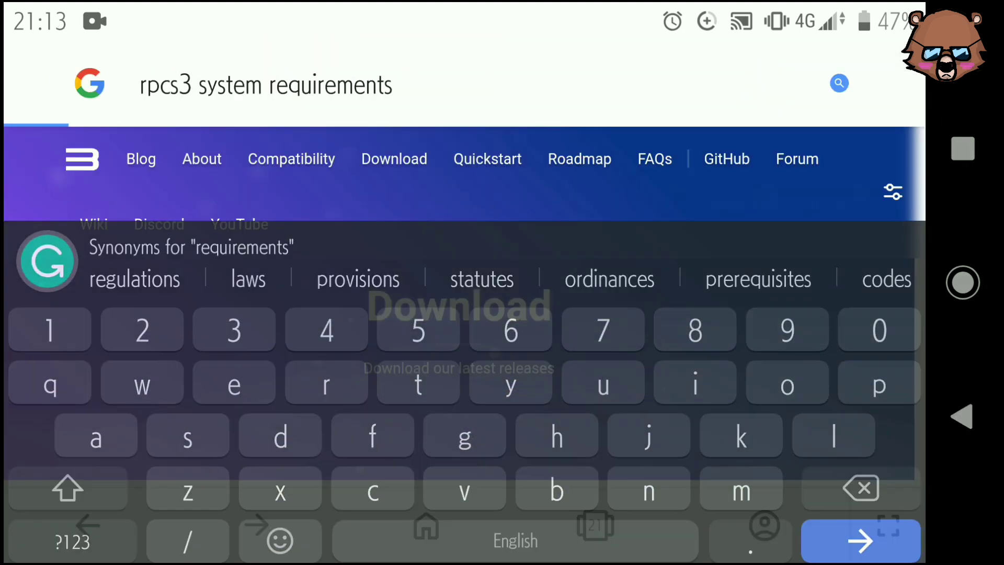
scroll(464, 314, "down", 2)
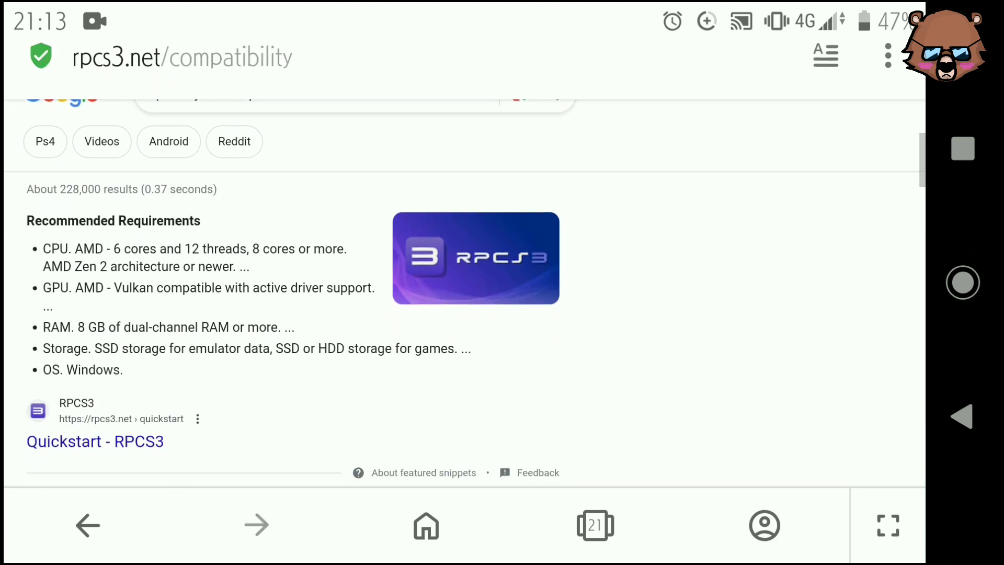
scroll(205, 310, "up", 3)
scroll(464, 313, "up", 1)
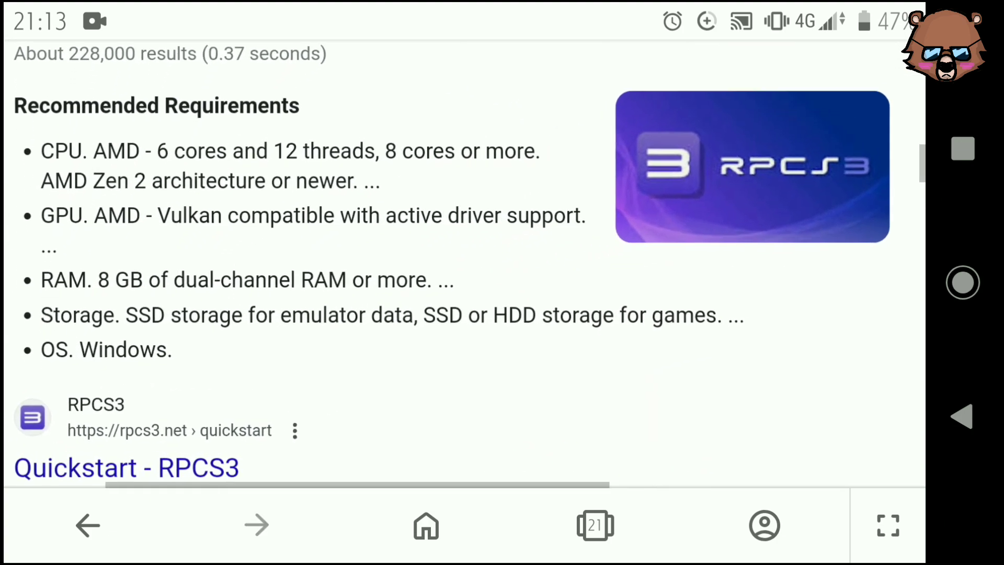
Step: Change the search to Dolphin emu system requirements and run it
scroll(465, 313, "up", 2)
scroll(464, 287, "down", 3)
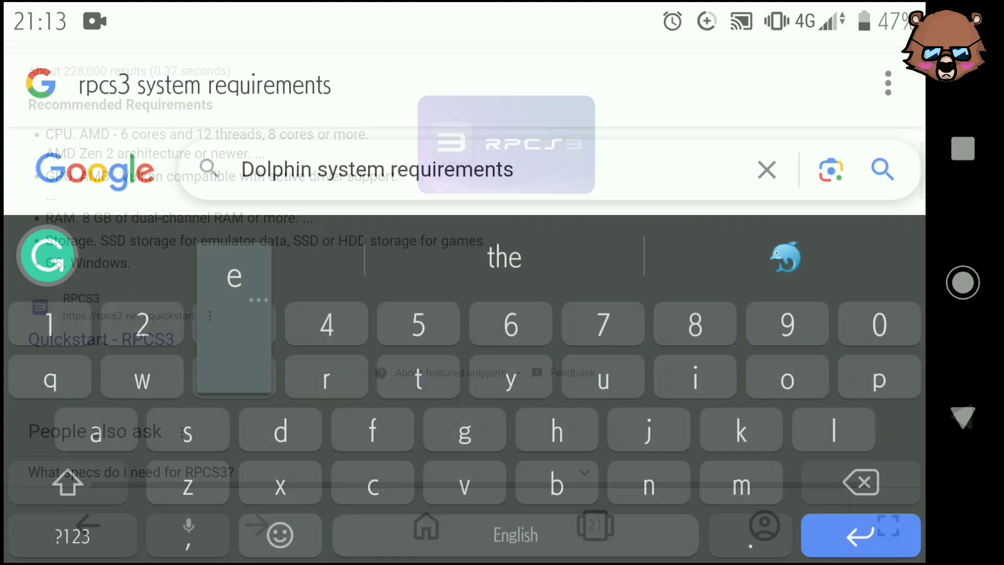
type("emu")
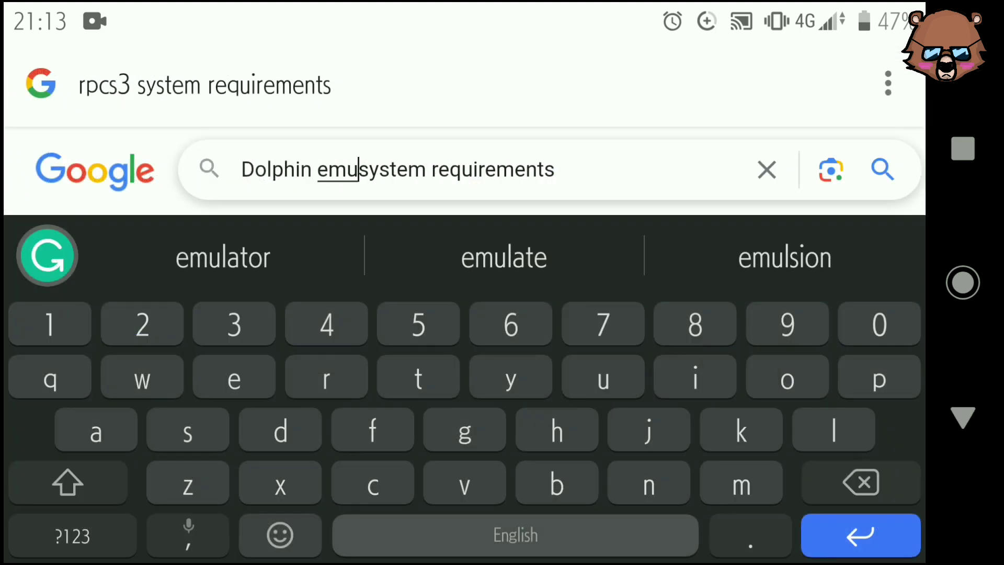
key("Return")
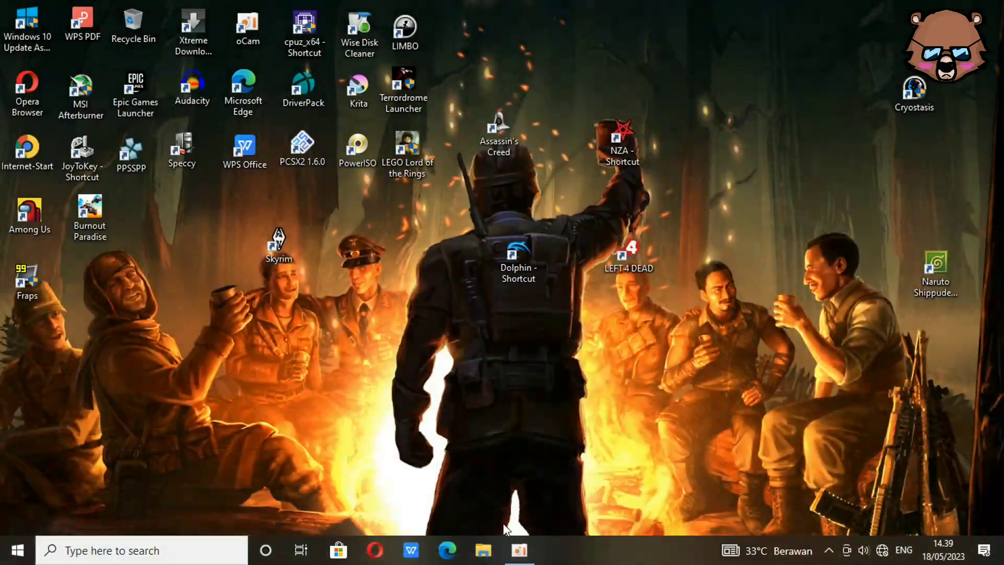
Step: Switch to File Explorer on the computer and show the properties of This PC
left_click(484, 550)
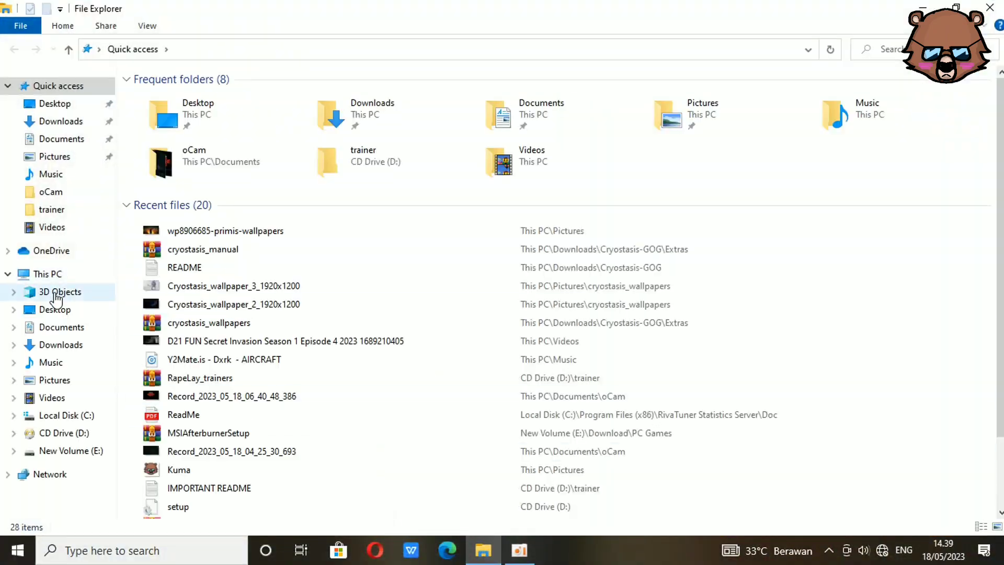
left_click(45, 274)
right_click(33, 274)
left_click(97, 469)
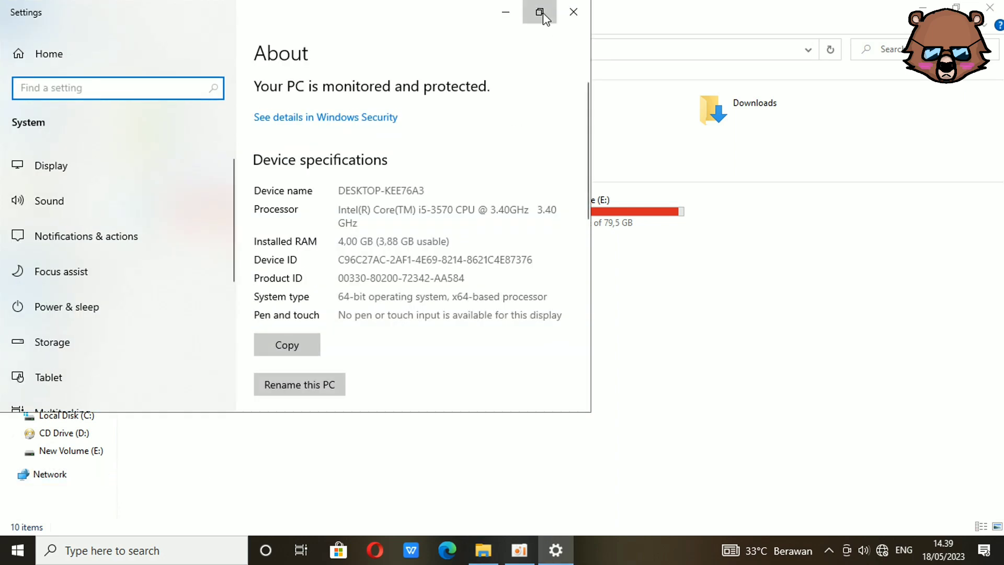
Step: Maximize the About page and examine the computer's processor, installed RAM and Windows specifications
left_click(539, 11)
left_click_drag(400, 218, 638, 225)
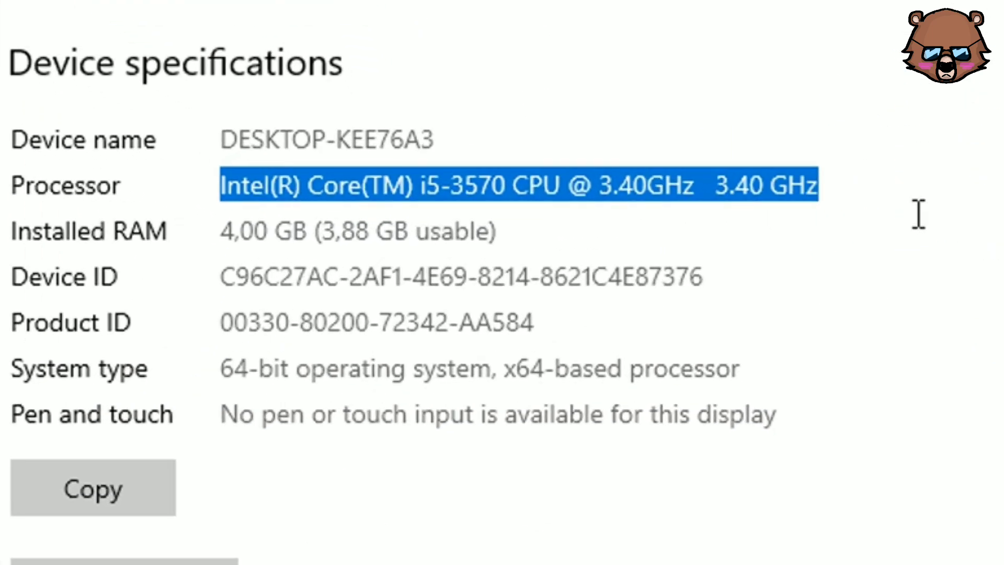
left_click(877, 256)
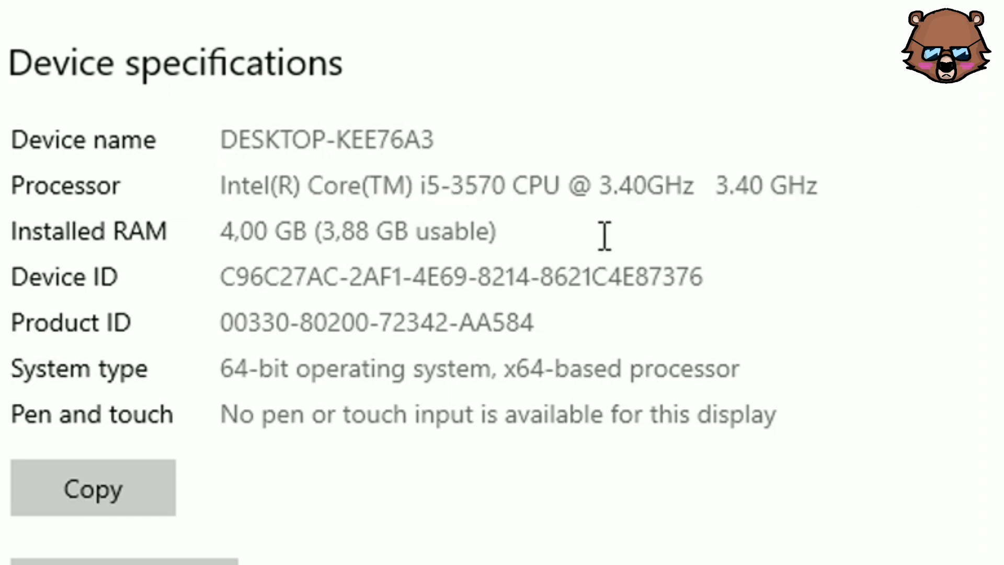
left_click_drag(605, 235, 125, 222)
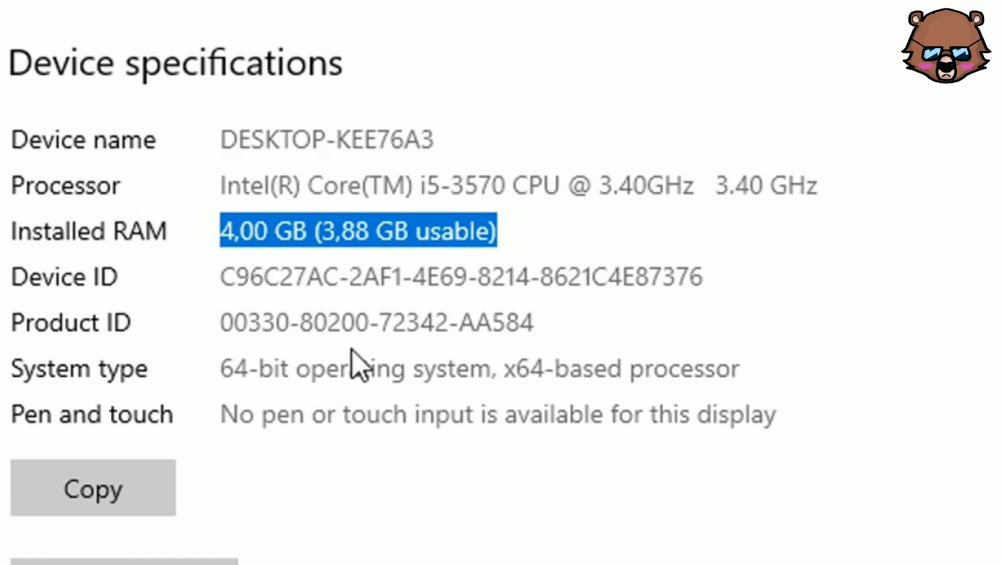
left_click(335, 347)
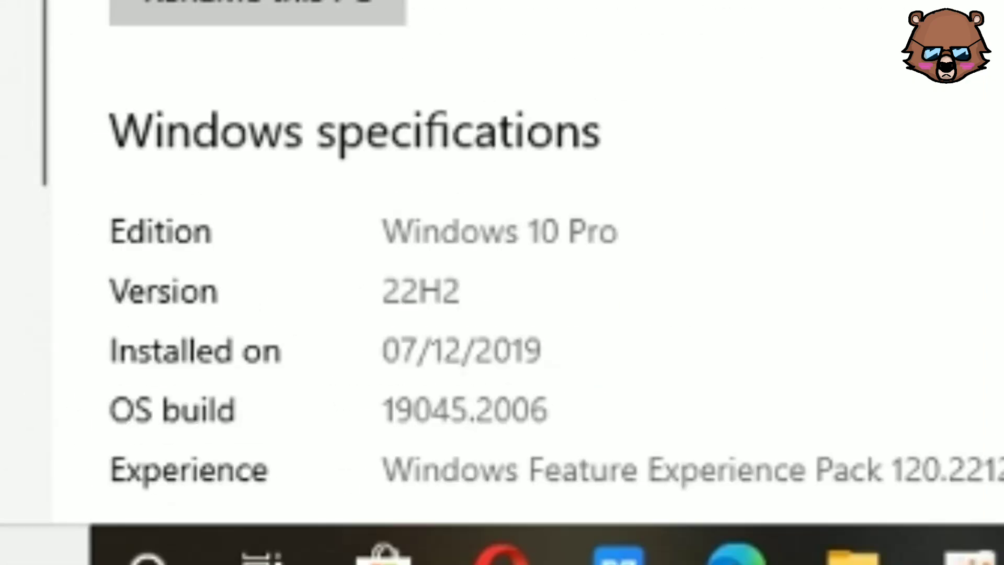
left_click_drag(224, 377, 293, 376)
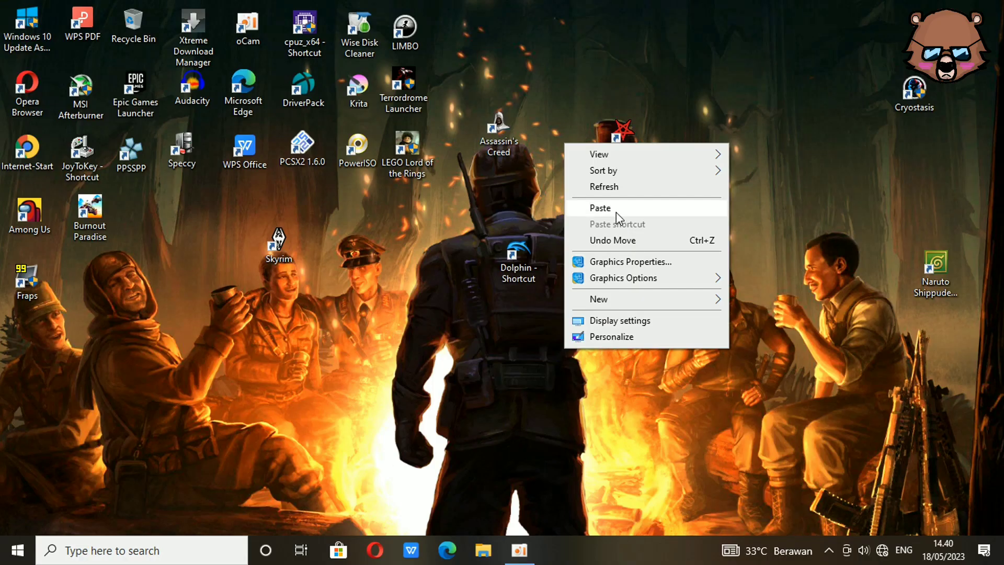
left_click(616, 186)
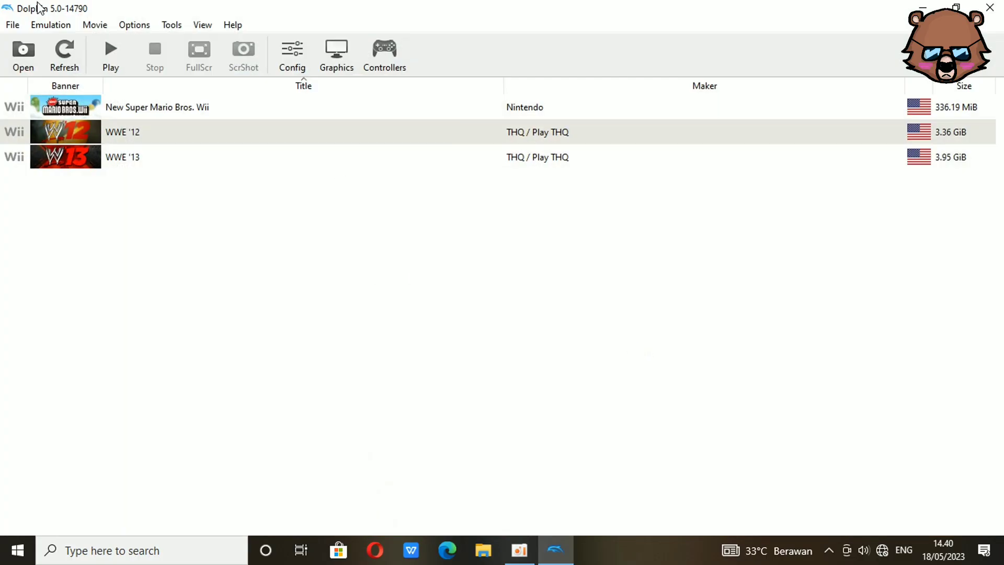
left_click_drag(31, 11, 83, 29)
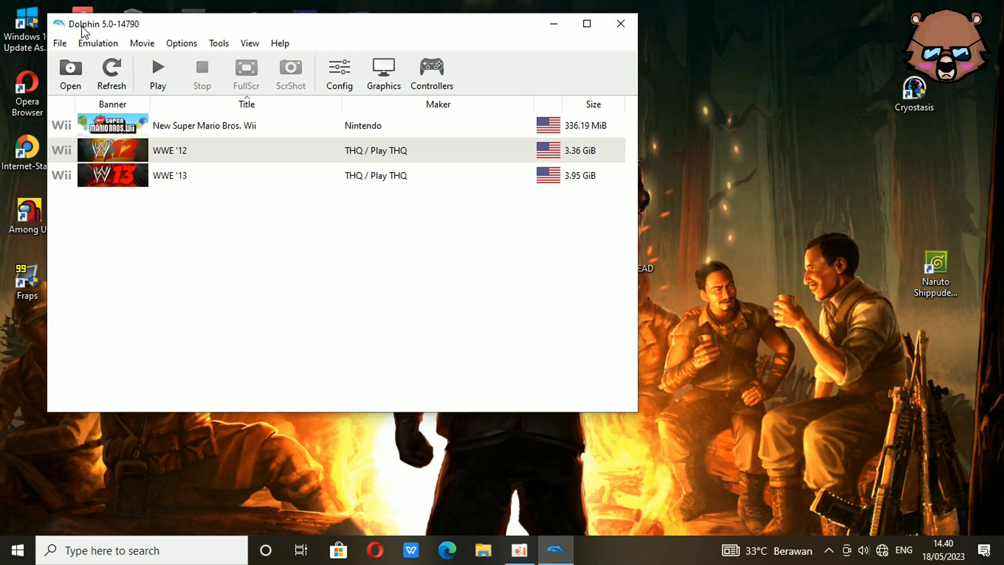
left_click_drag(162, 32, 186, 93)
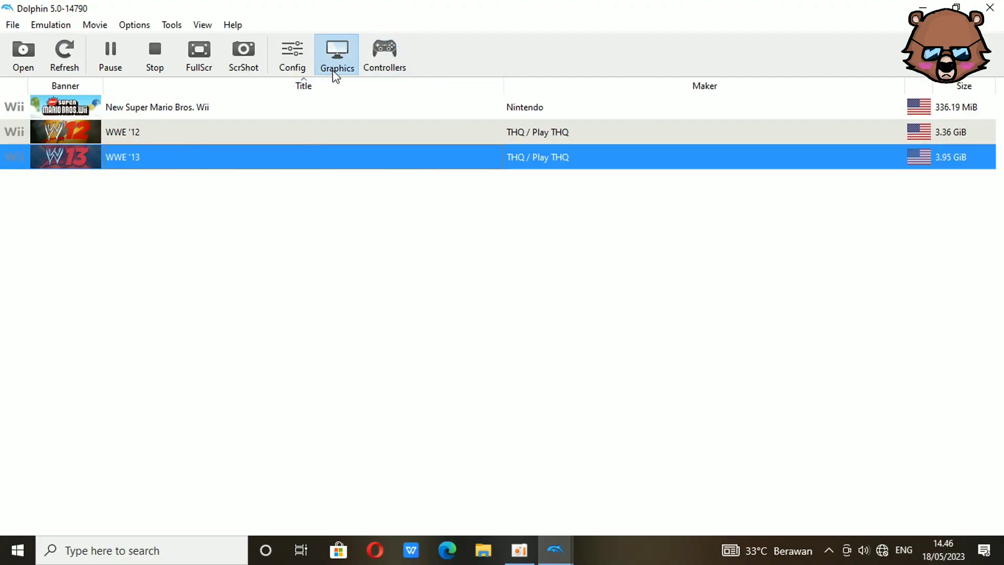
Step: Open Dolphin's graphics configuration and review the Enhancements options, including Internal Resolution and Force 24-Bit Color, and the Hacks options
left_click(335, 73)
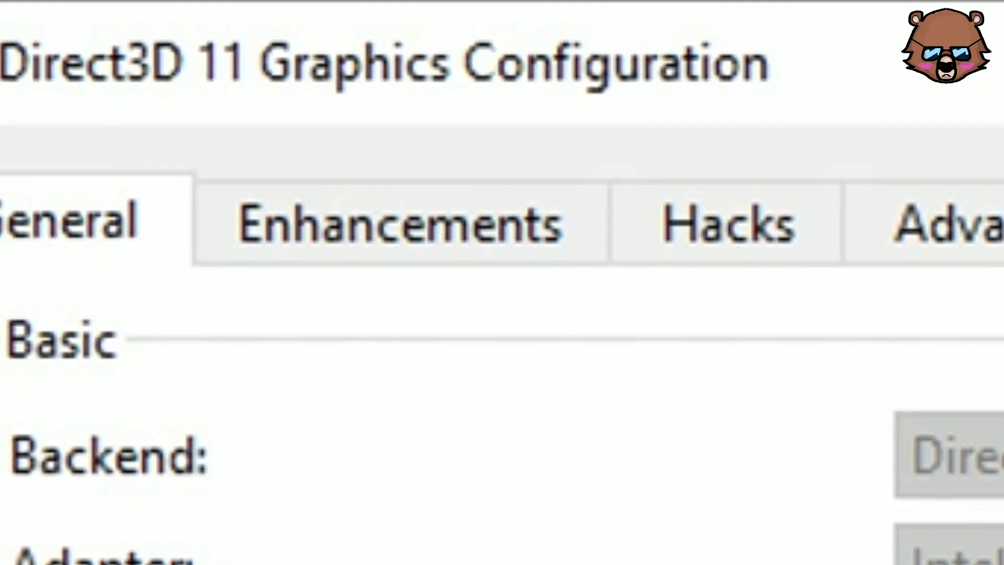
left_click(418, 178)
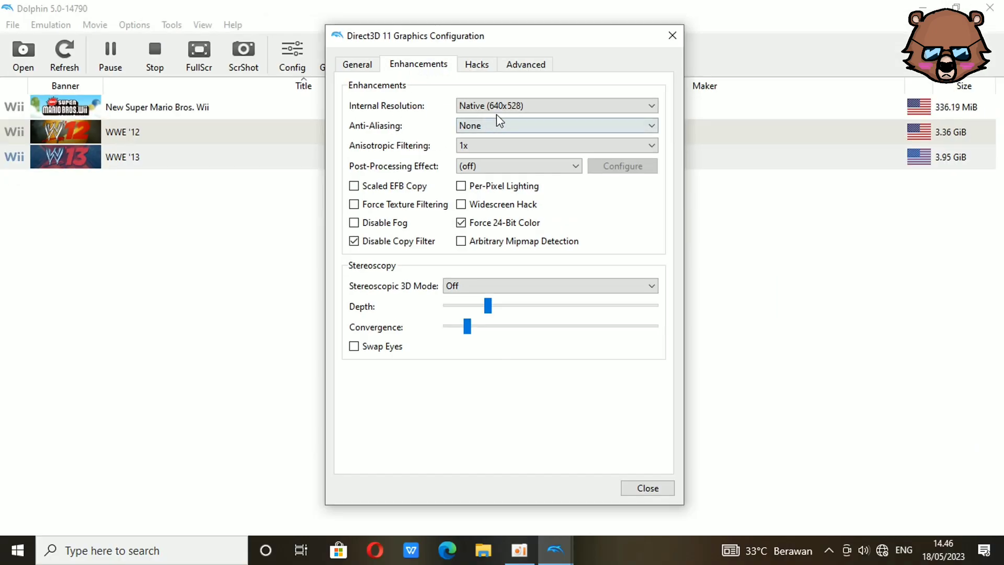
left_click(513, 104)
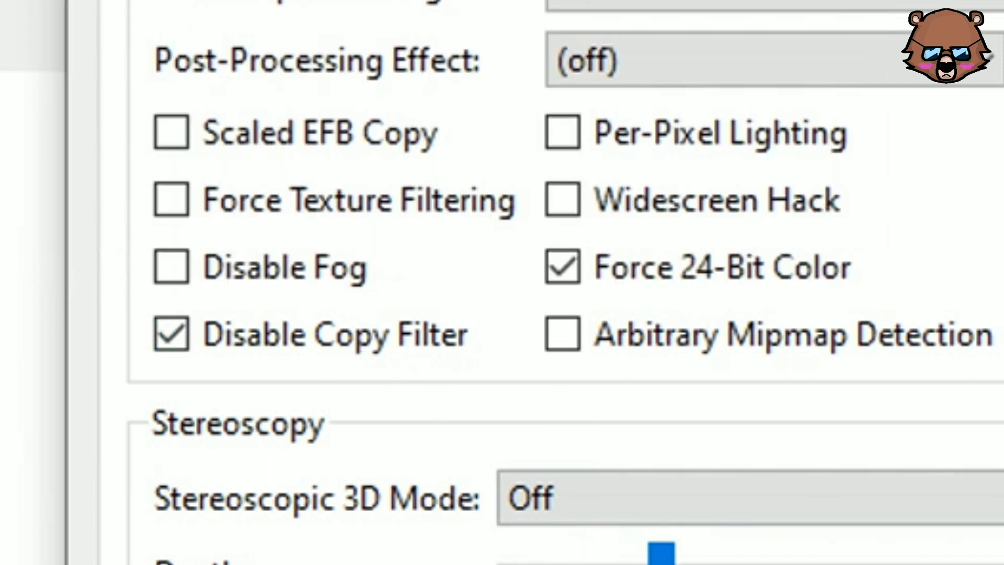
mouse_move(588, 290)
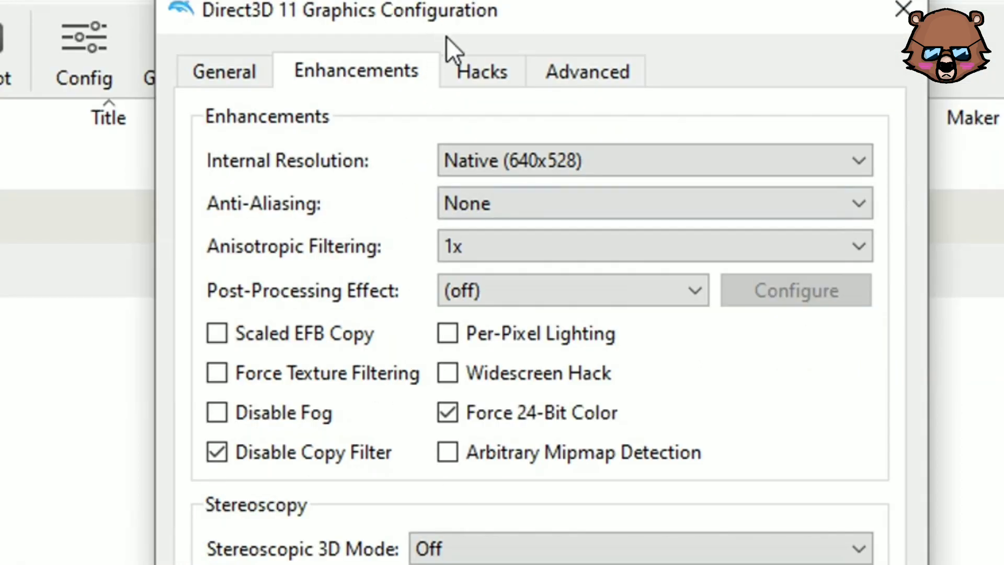
left_click(460, 68)
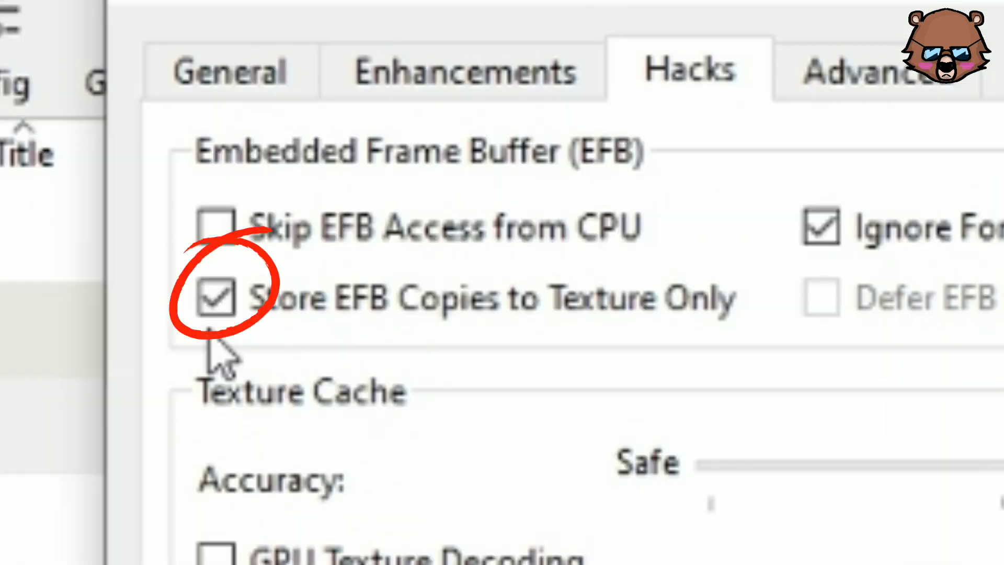